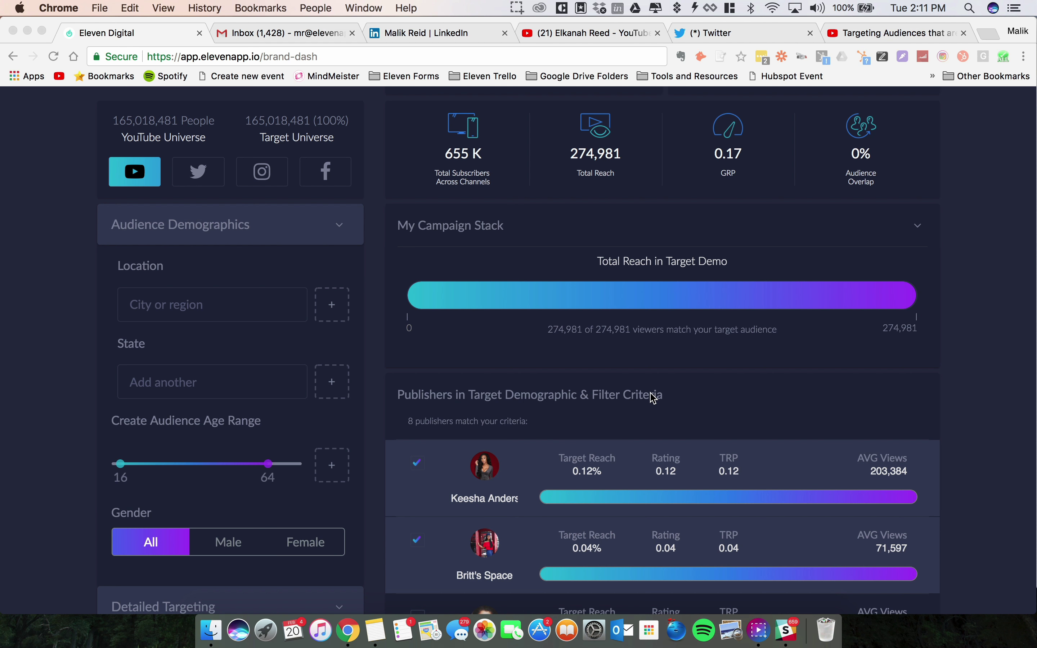
Add Personal Interests: Beauty products to detailed targeting, updating publisher reach to 0.30% and 0.05%
scroll(654, 397, down, 10)
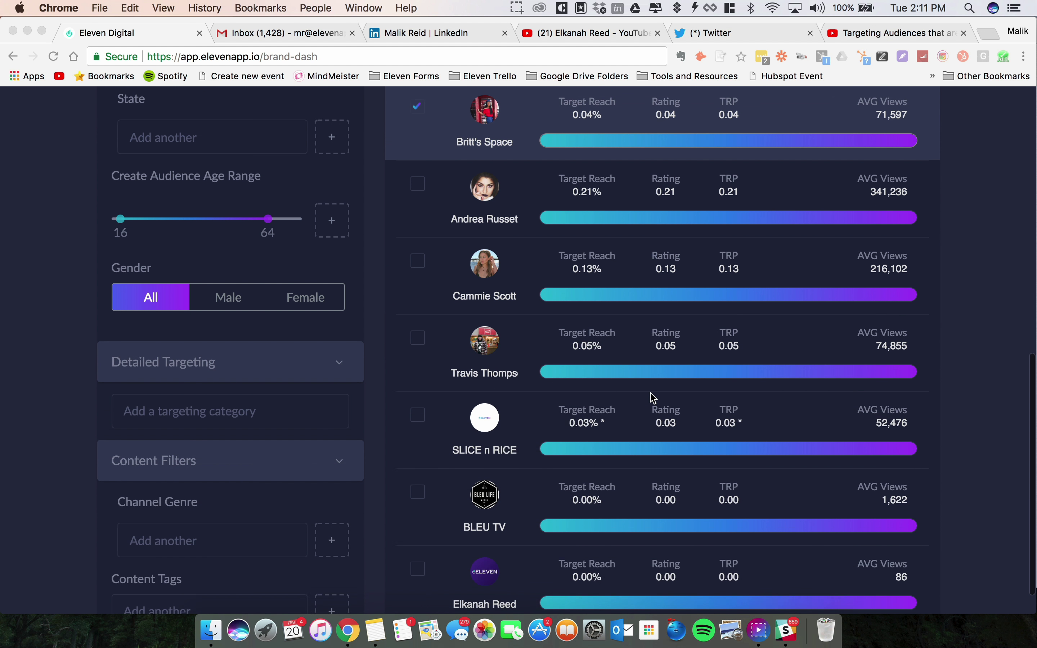
click(267, 389)
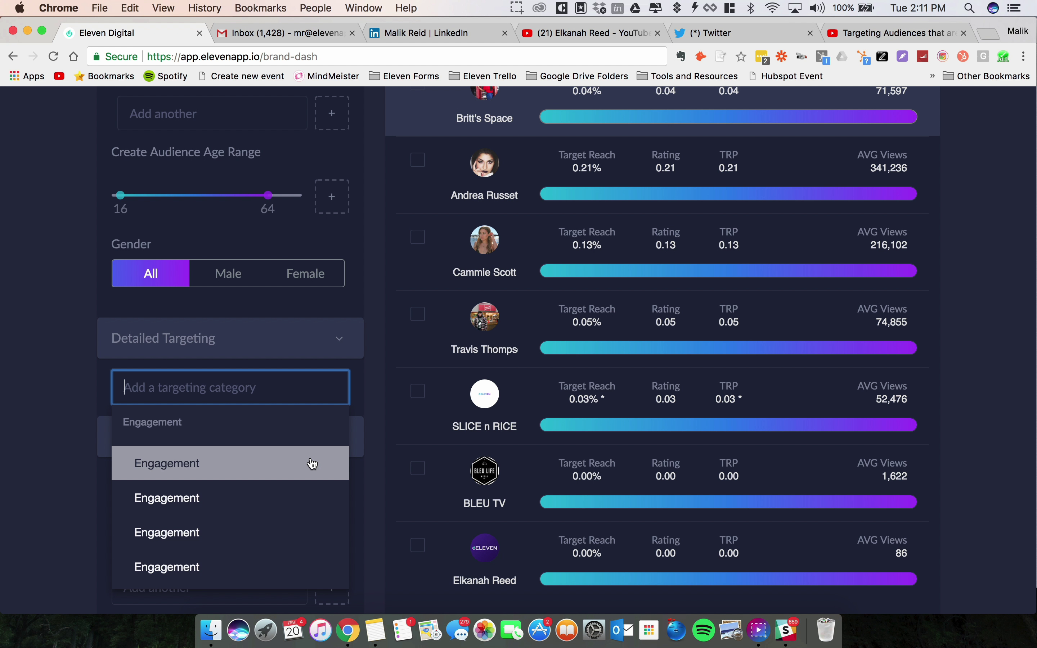
text(person)
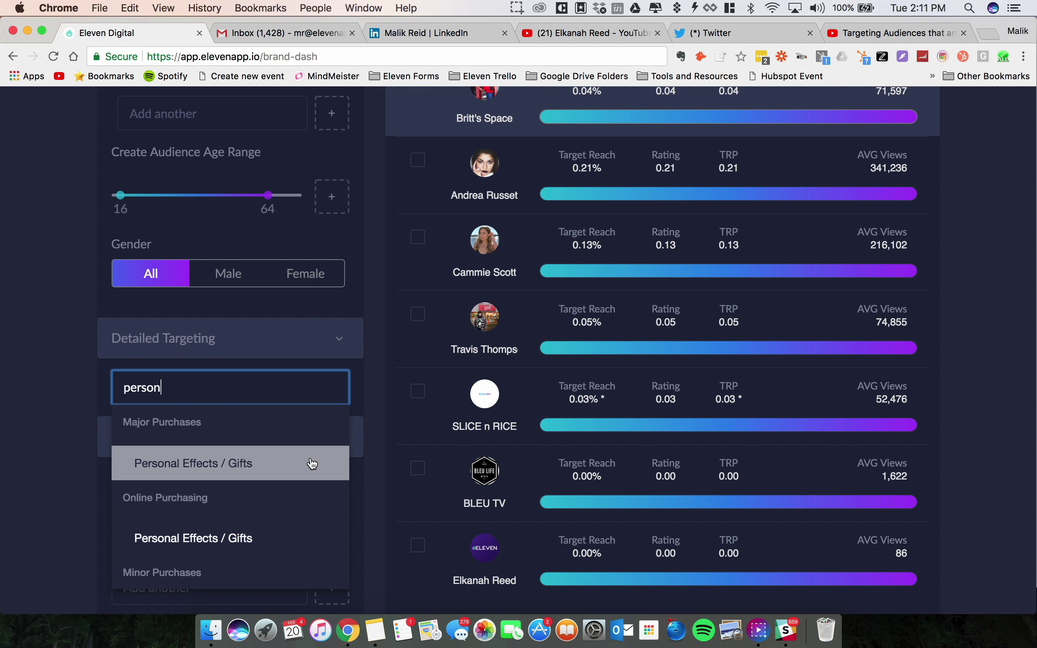
scroll(291, 555, down, 3)
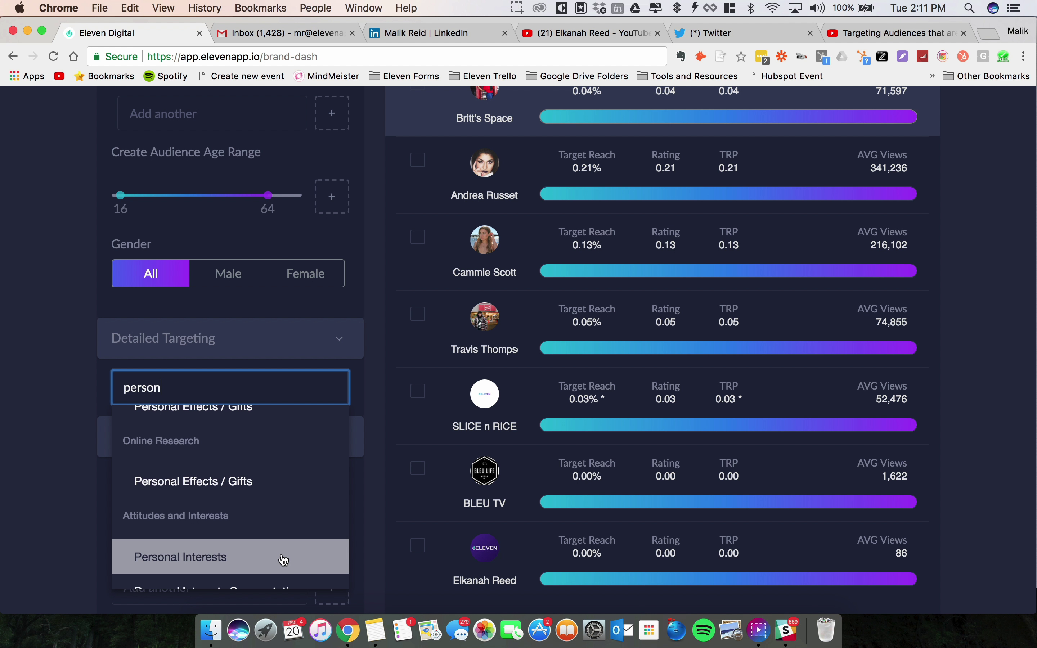
click(283, 558)
click(282, 343)
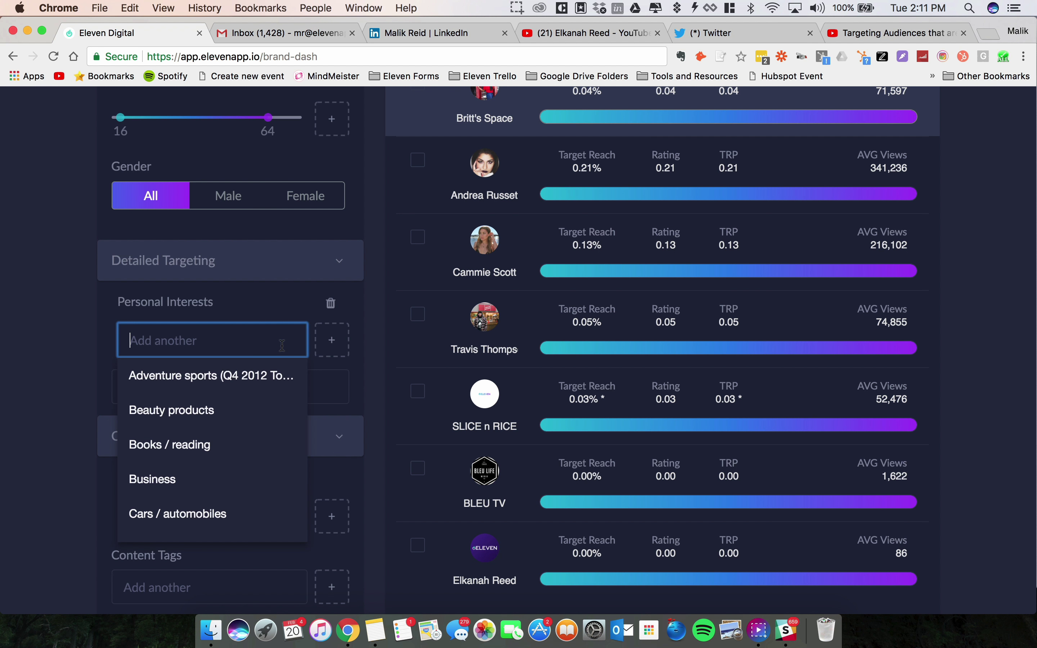
click(275, 423)
click(332, 340)
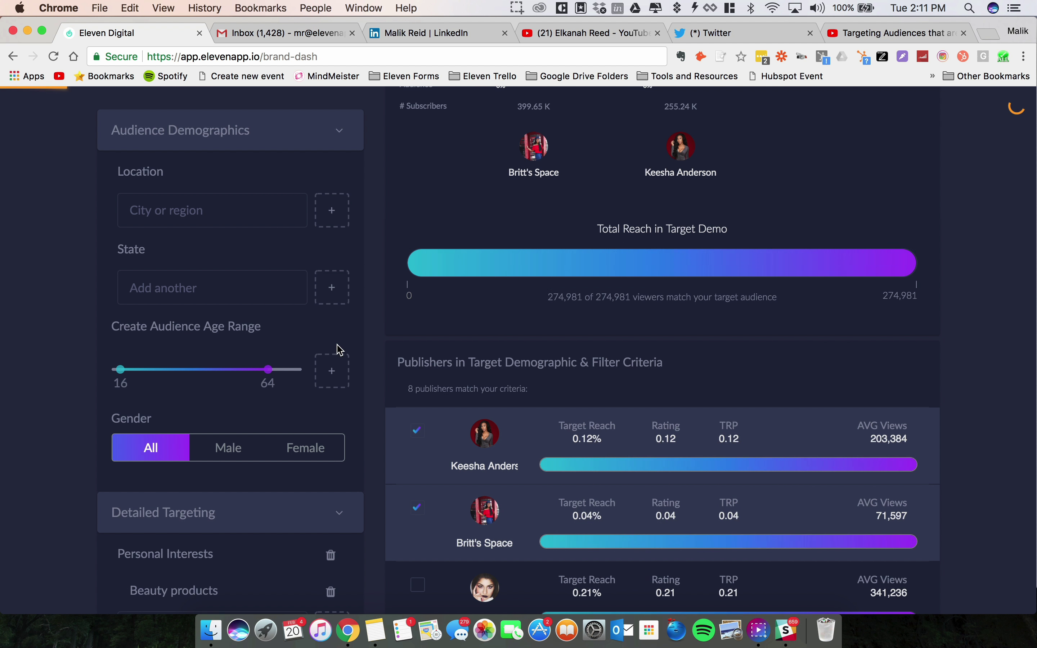
scroll(381, 461, down, 7)
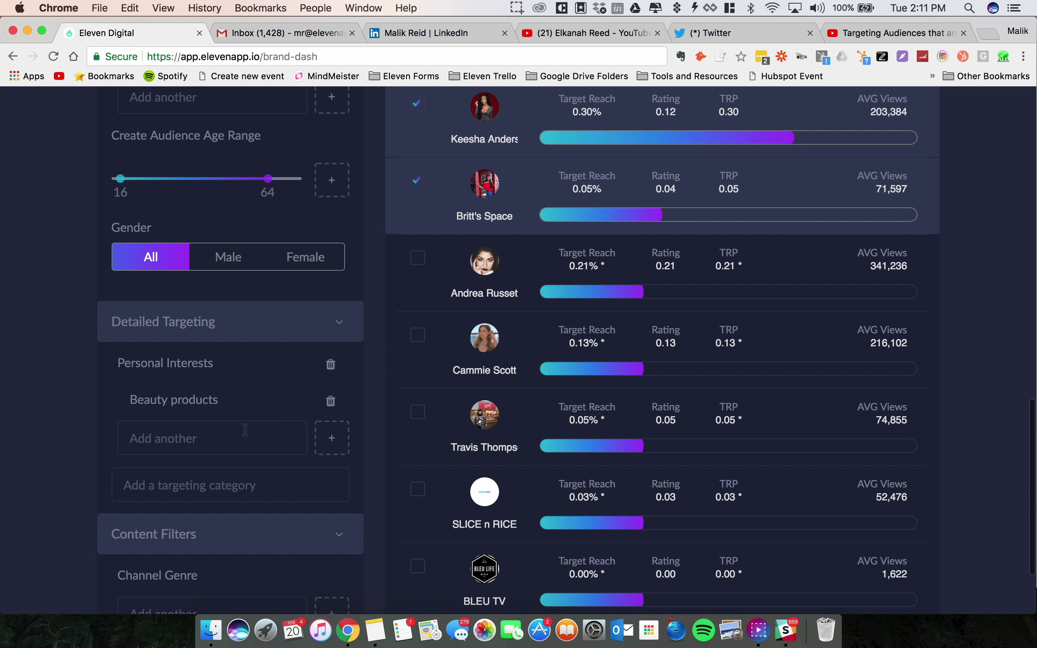
click(289, 485)
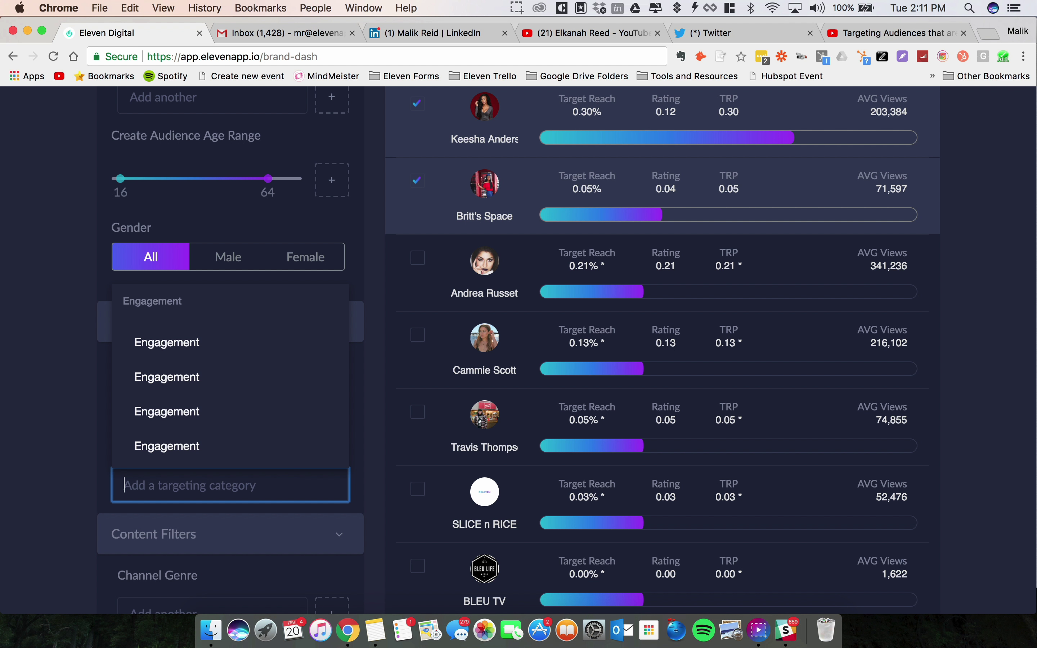
Add Minor Purchases Health / Beauty: Beauty products (Since Q2 2015), raising reach to 0.35% and 0.06%
text(minor)
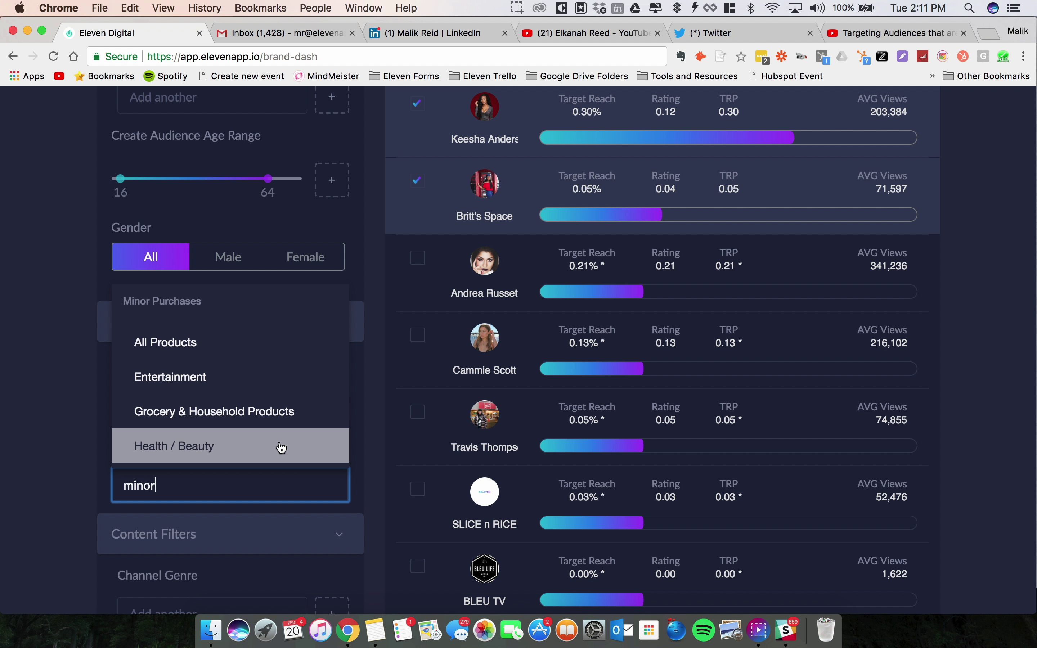
click(282, 448)
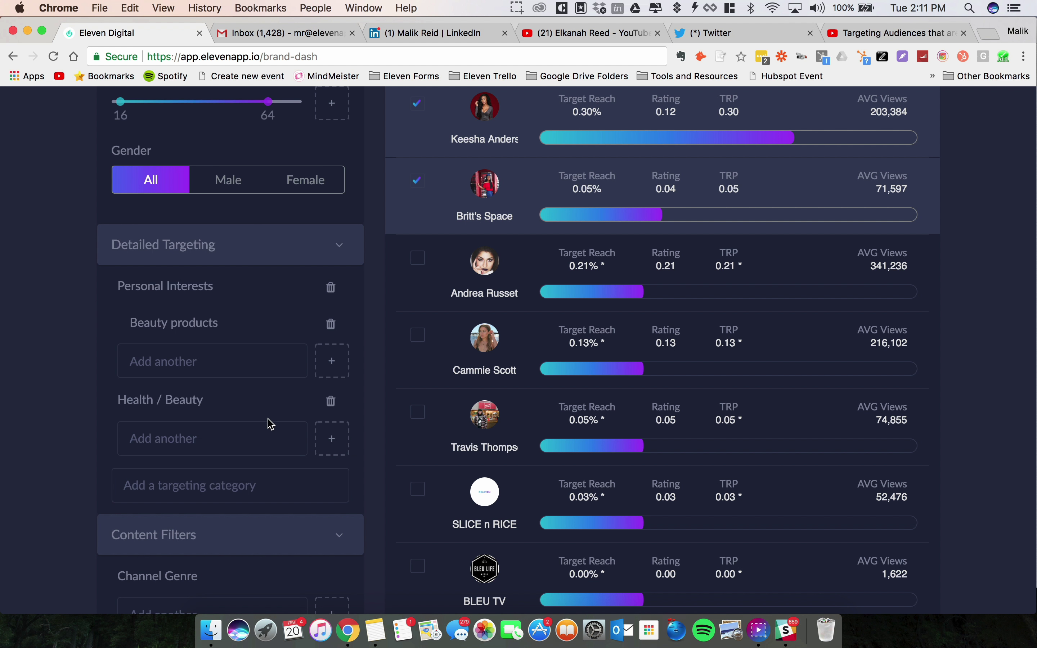
click(266, 436)
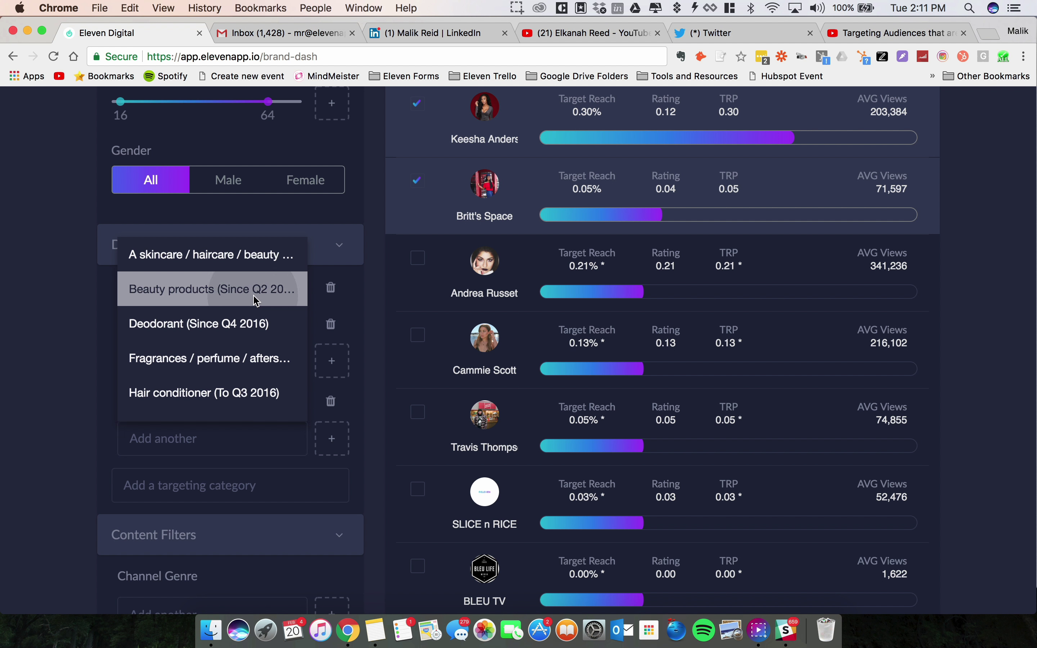
click(256, 302)
click(332, 439)
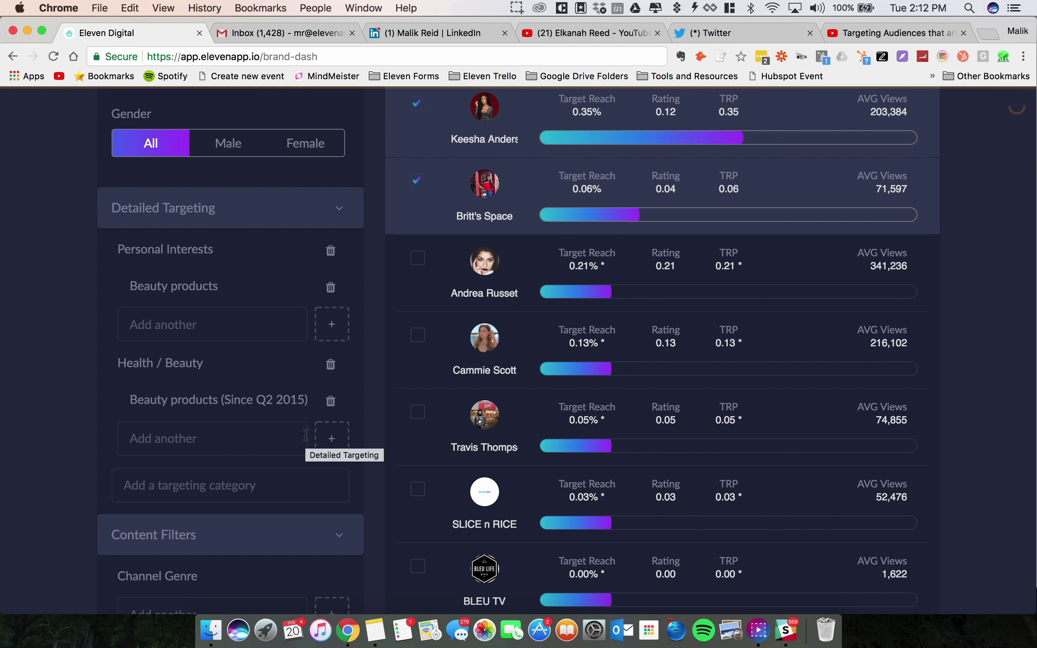
click(258, 483)
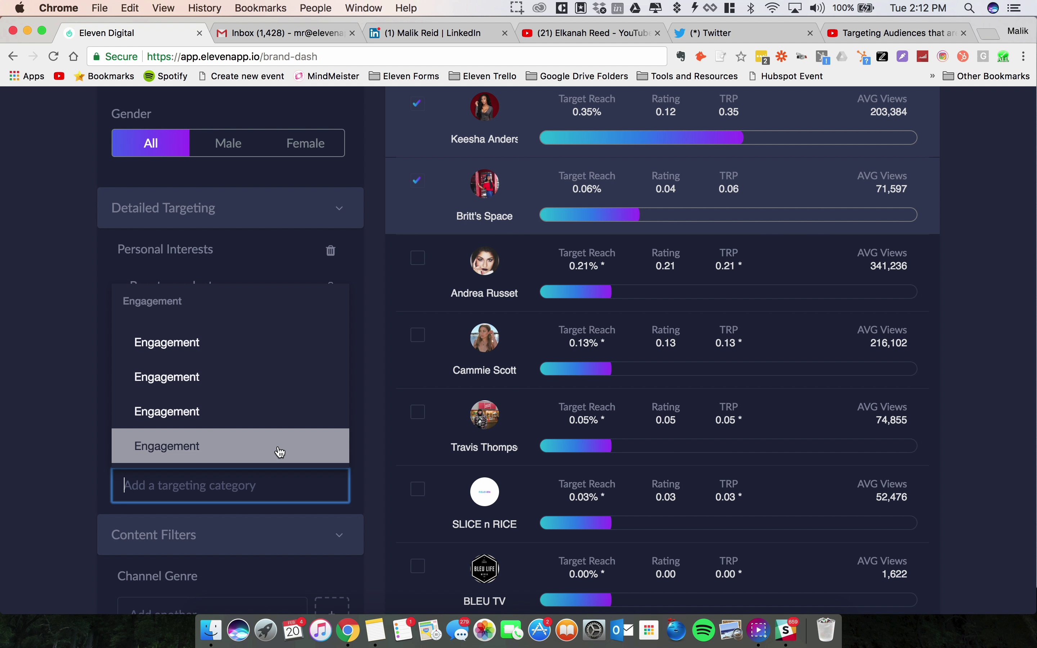
Add Online Purchasing Health / Beauty: Beauty products (Since Q2 2015) as a third targeting category
text(onlin)
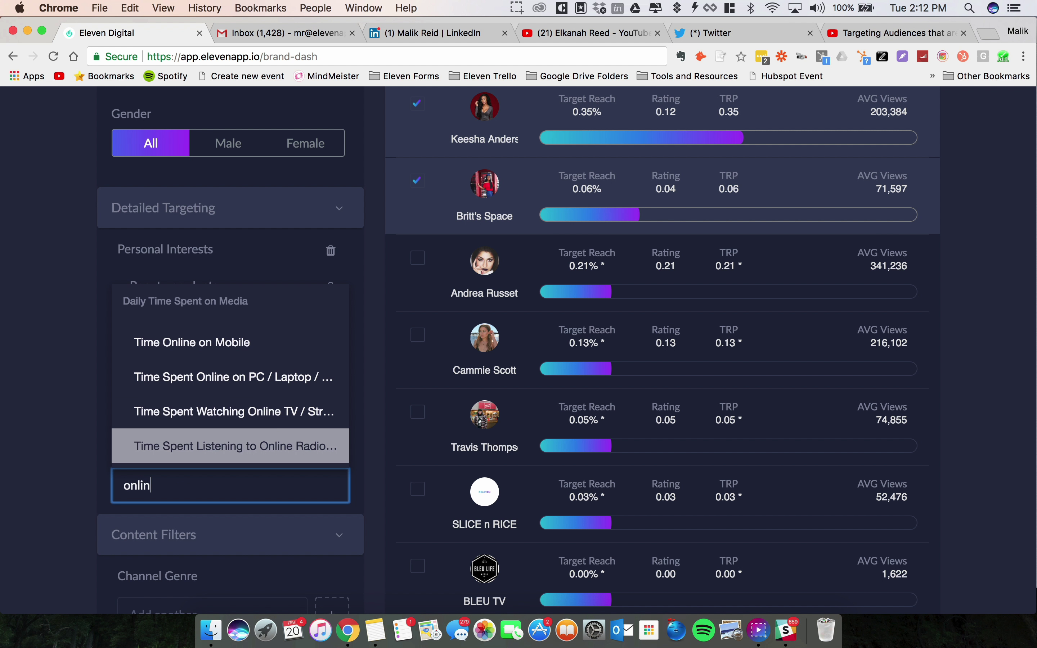
scroll(258, 397, down, 4)
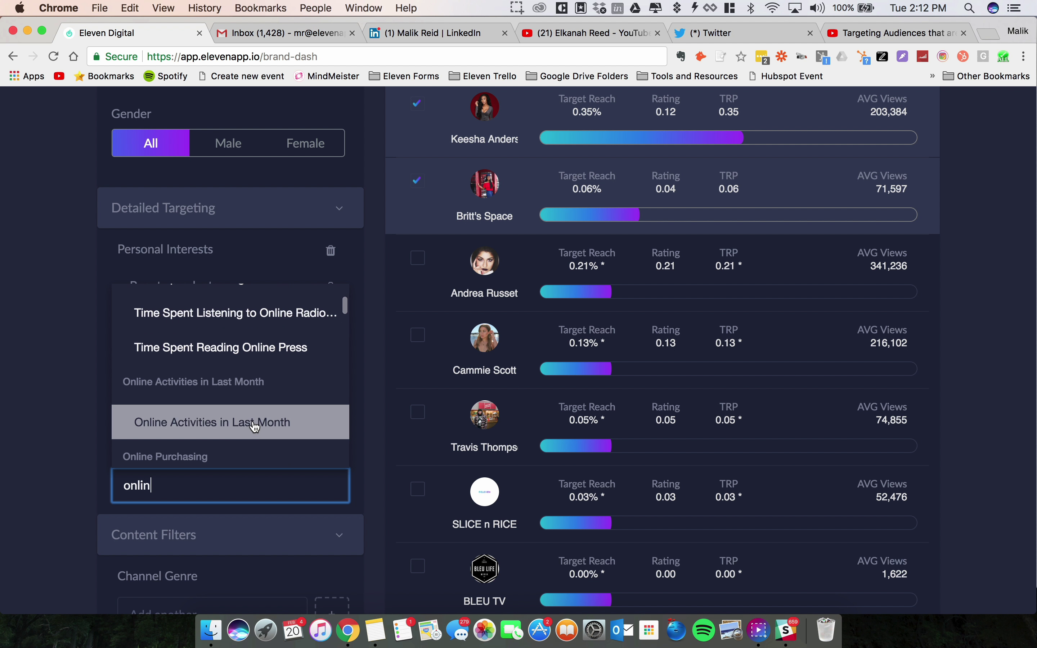
scroll(256, 428, down, 4)
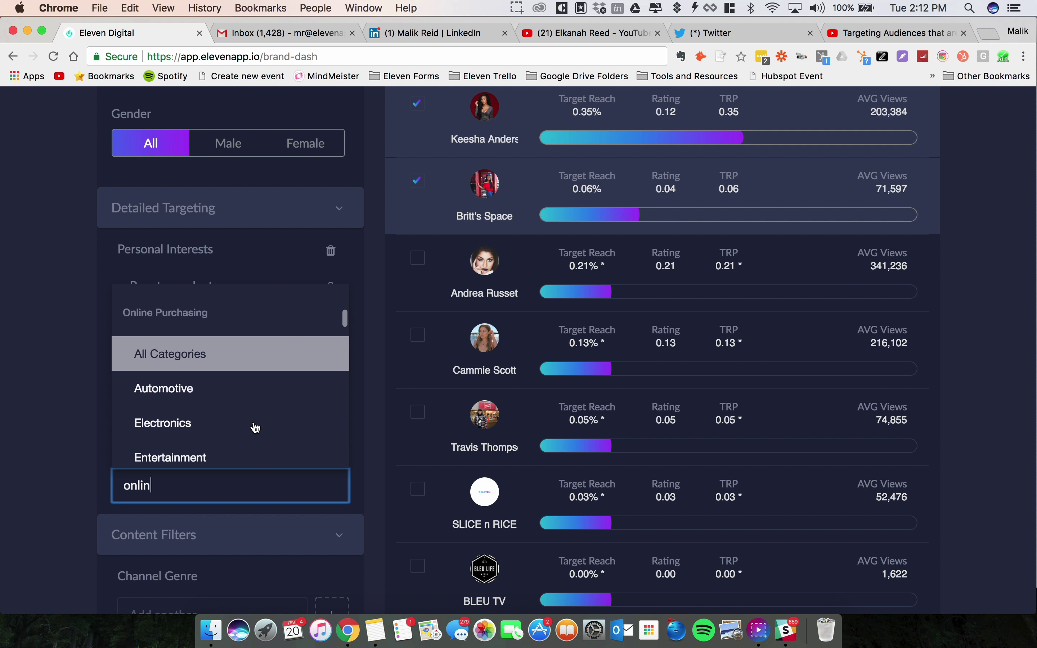
scroll(256, 427, down, 5)
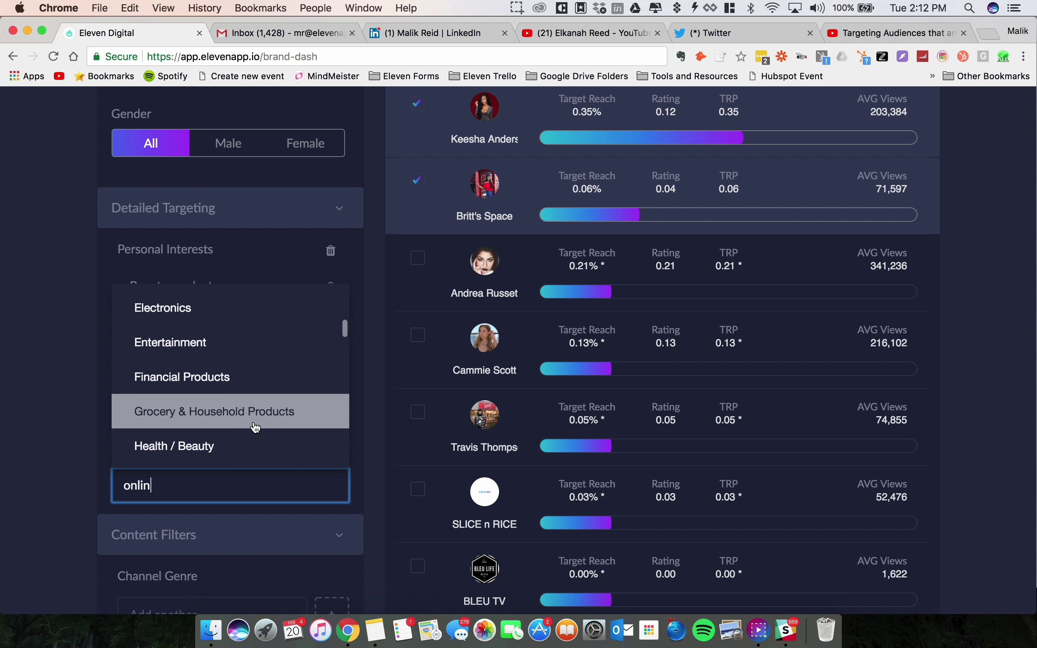
click(265, 412)
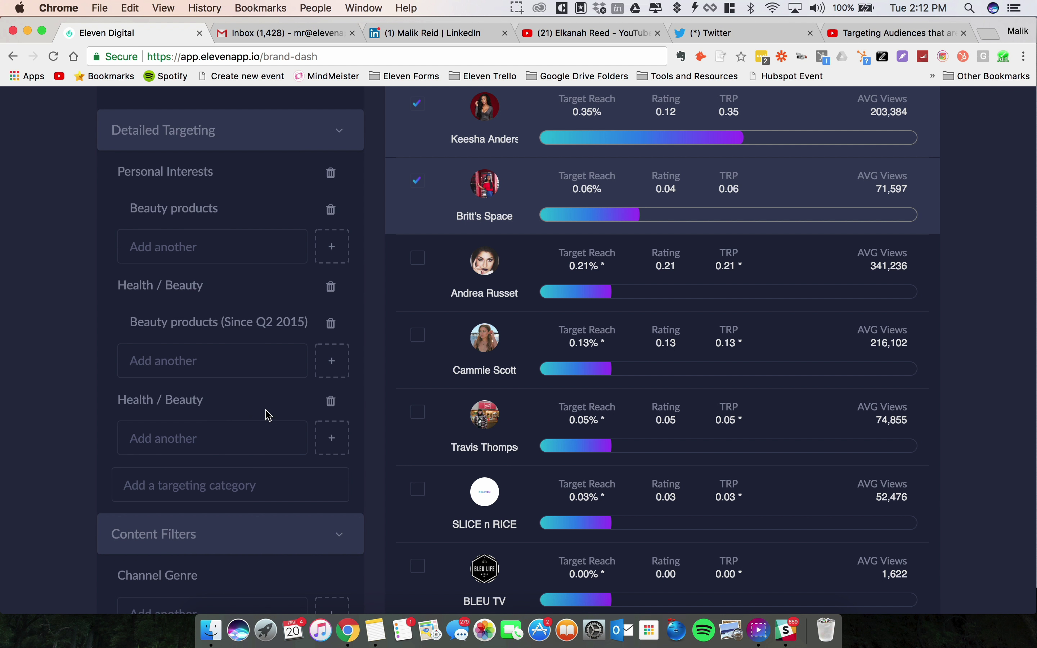
click(210, 255)
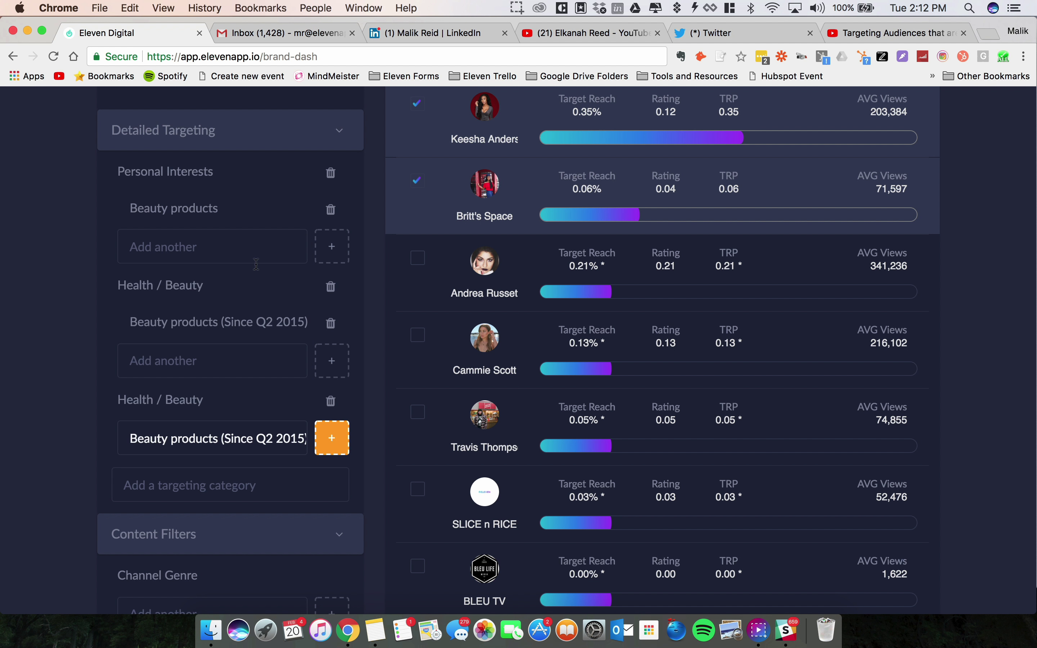
click(336, 446)
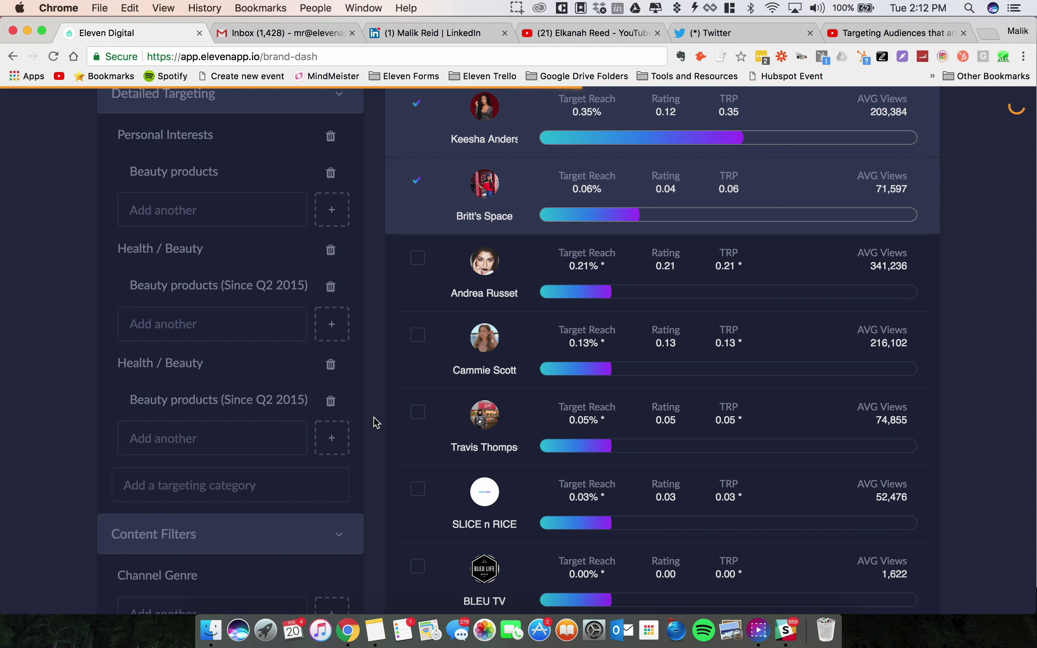
Add the first Health / Beauty - Beauty products data point to My Campaign Stack as purple bars
scroll(376, 423, up, 10)
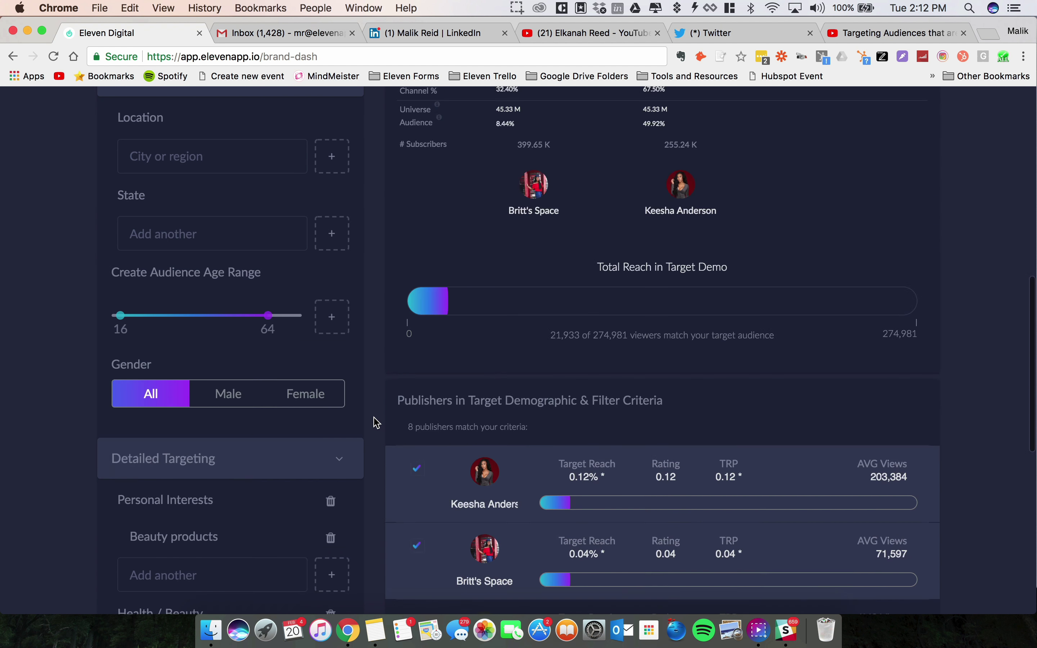
scroll(376, 420, up, 3)
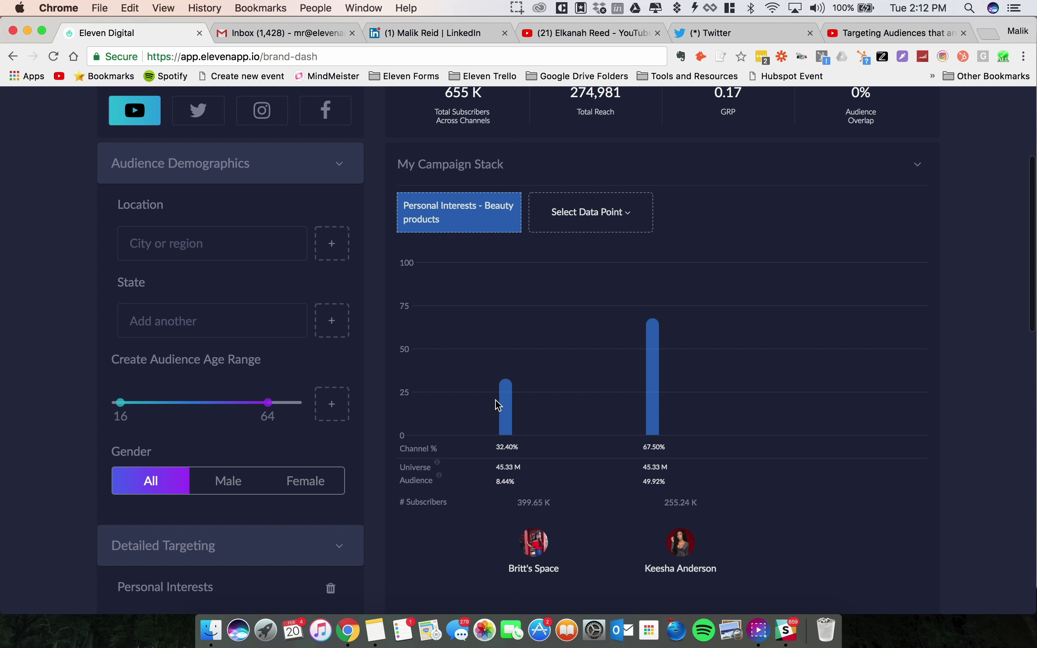
mouse_move(539, 551)
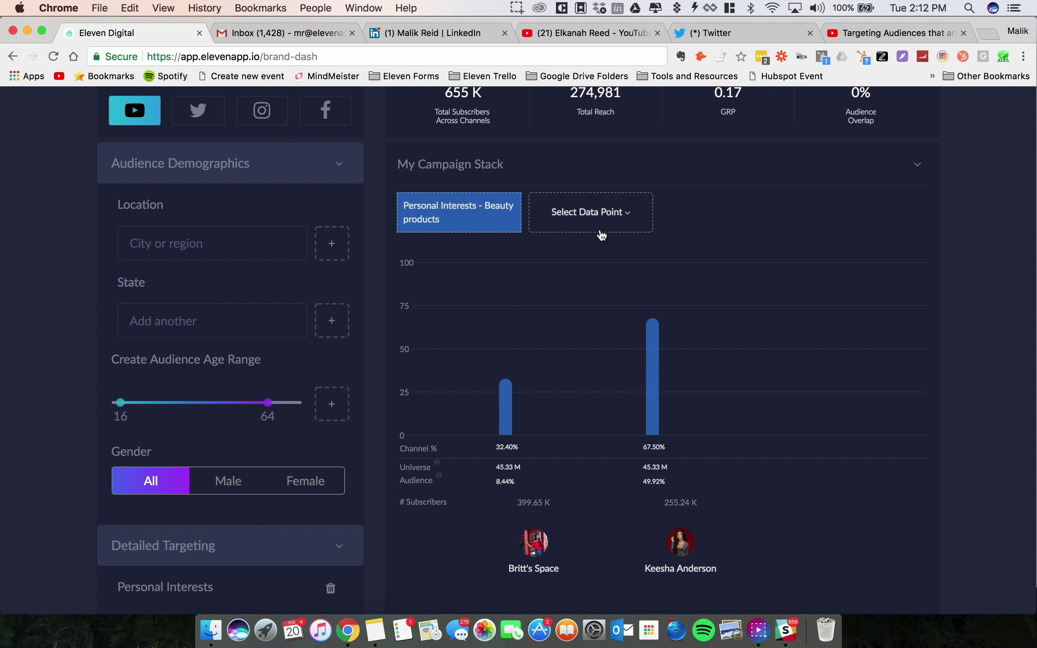
click(603, 235)
click(606, 256)
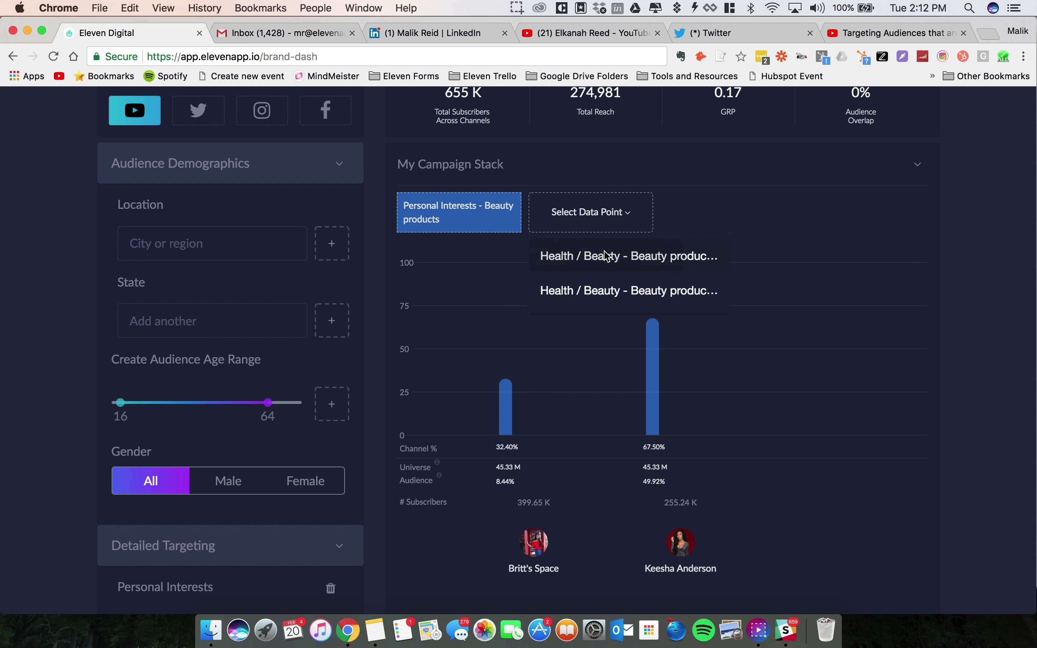
scroll(573, 343, down, 2)
scroll(570, 338, down, 8)
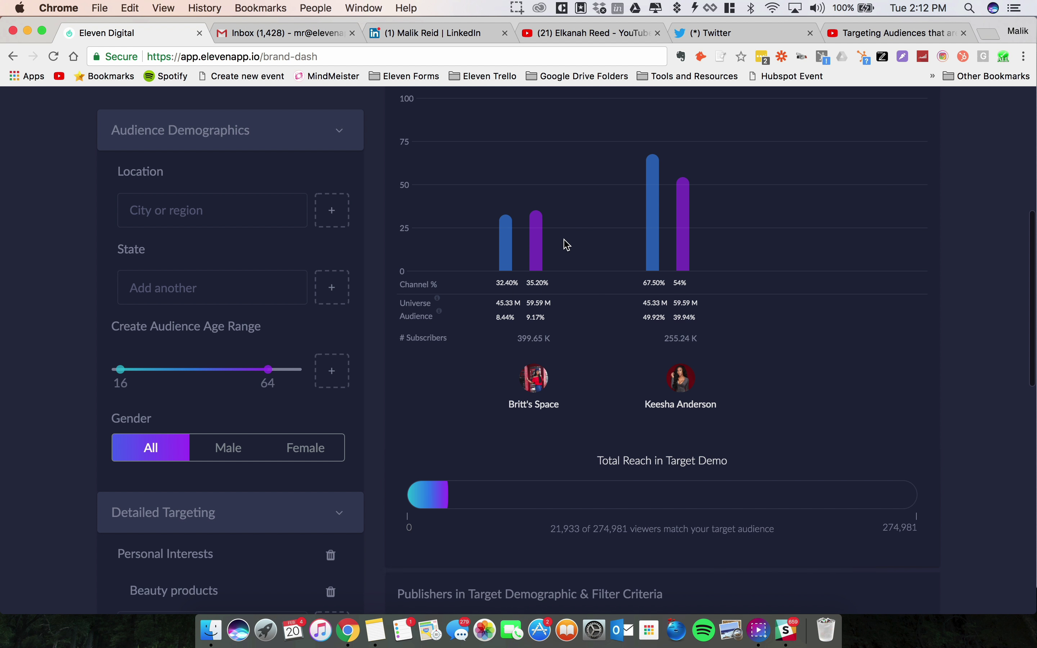
scroll(564, 248, up, 1)
scroll(564, 260, up, 9)
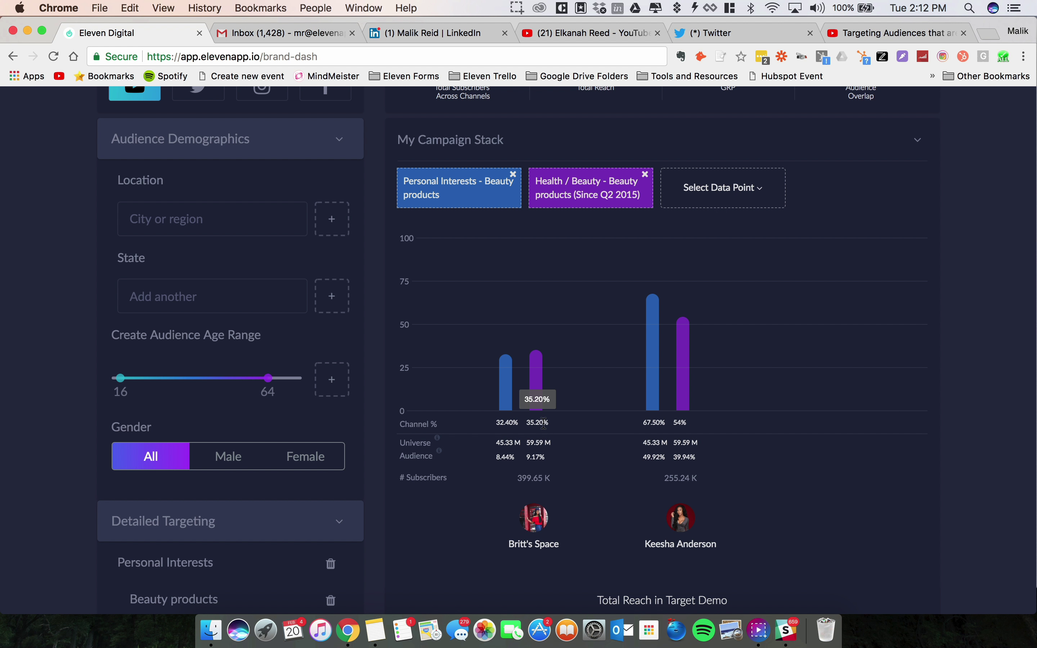
scroll(542, 423, down, 5)
scroll(551, 417, up, 4)
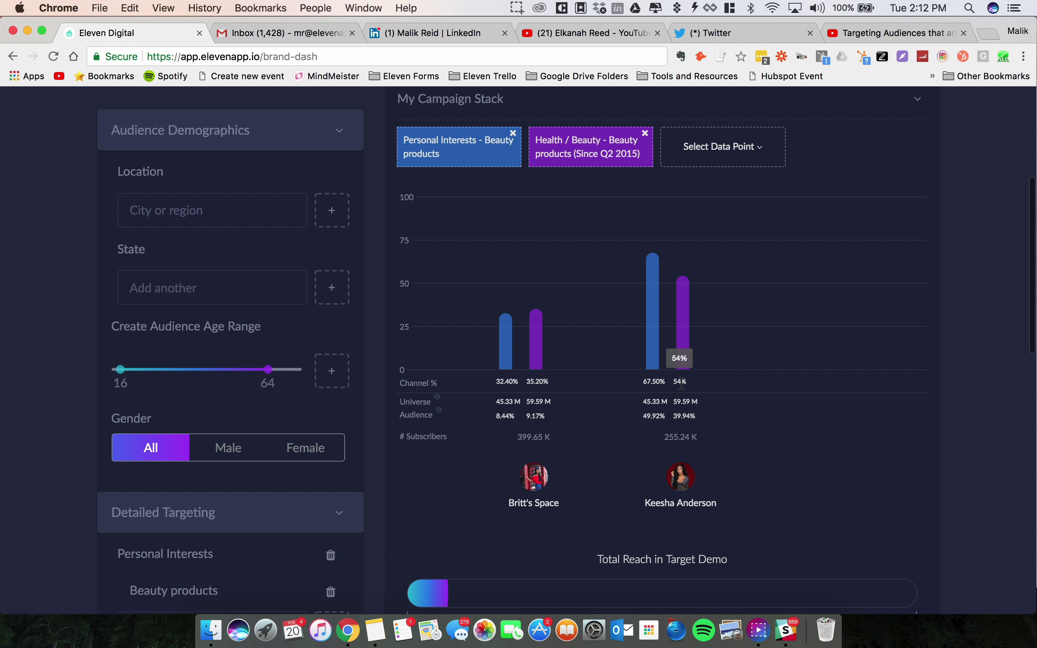
click(711, 158)
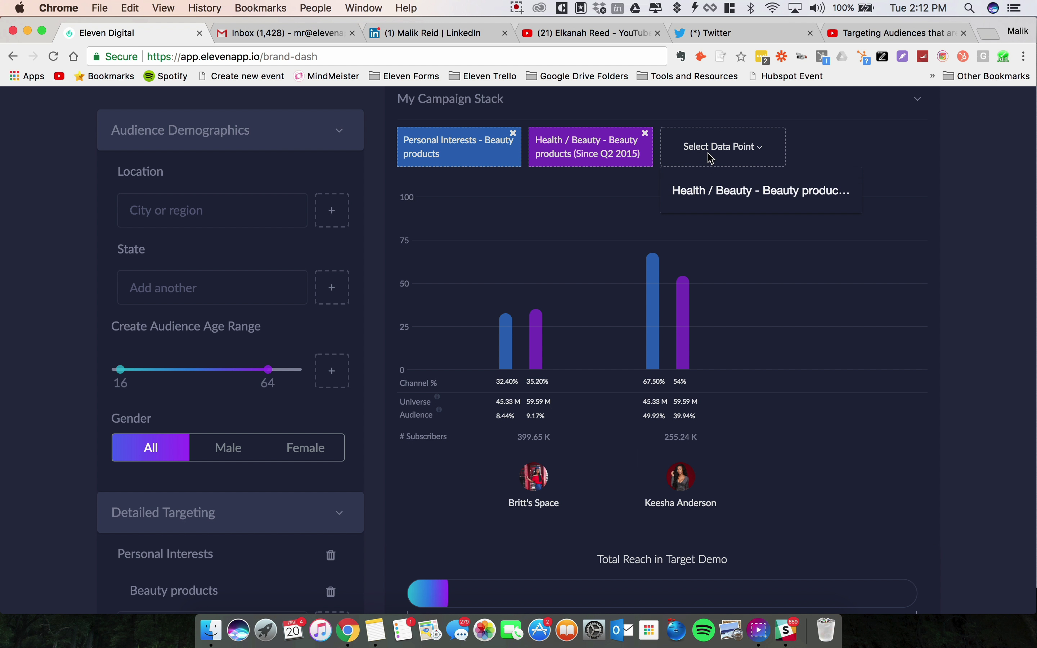
Chart the remaining Health / Beauty - Beauty products data point, showing 8.80% and 11.10%
click(728, 194)
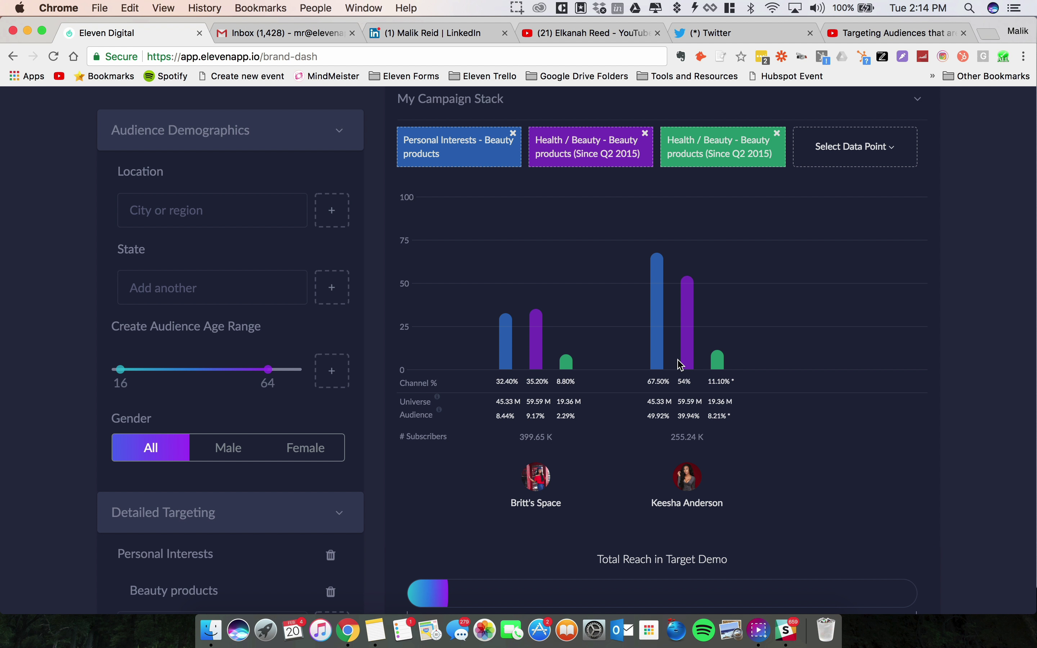
mouse_move(686, 519)
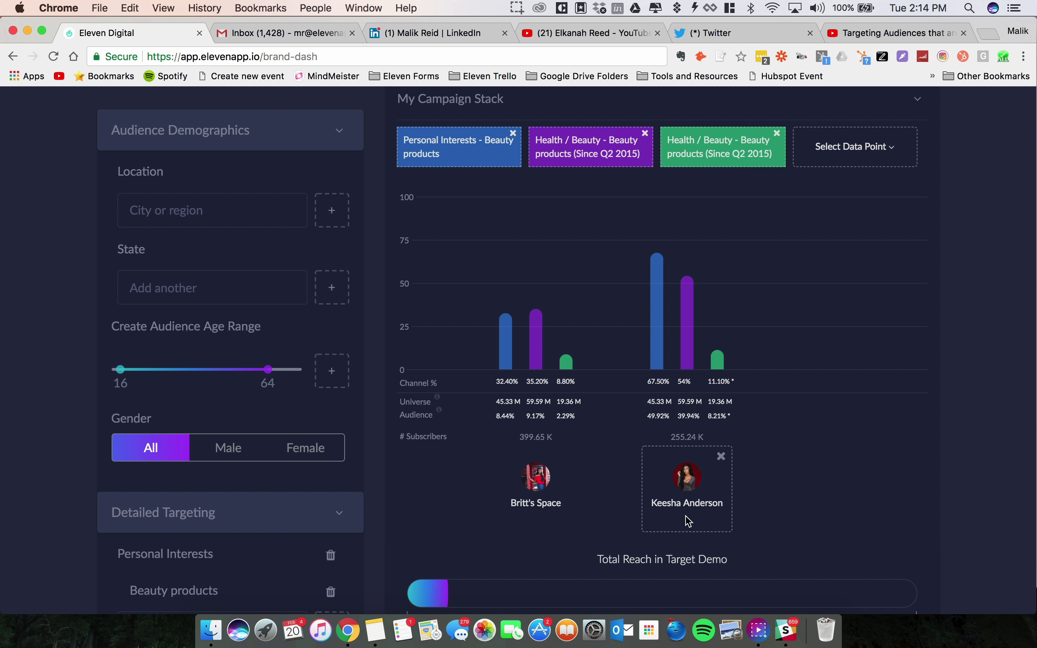